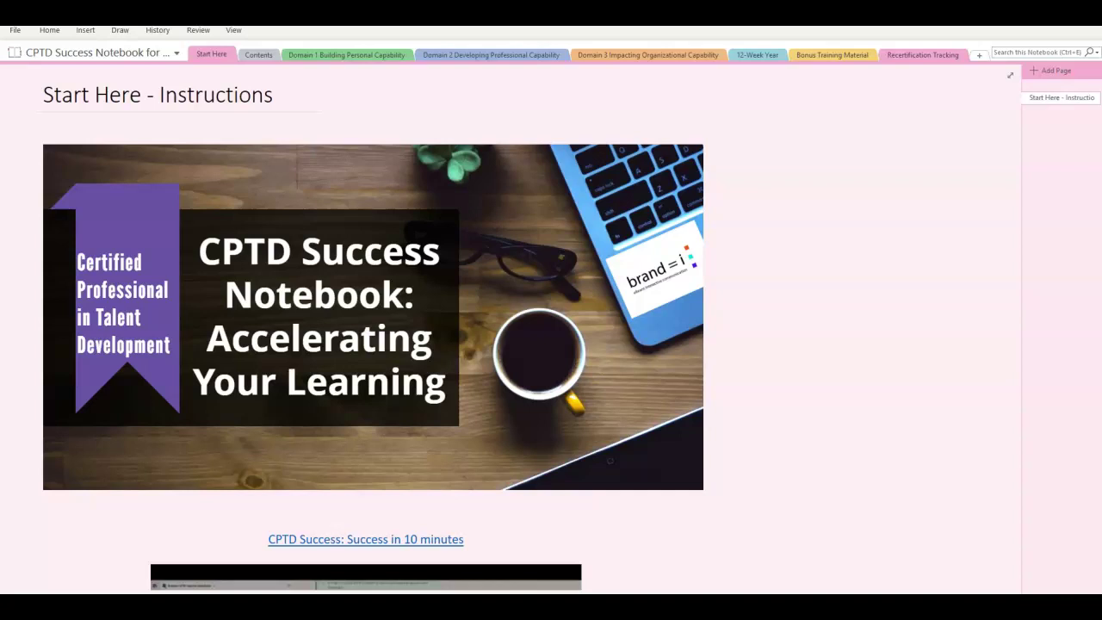
Step: Look through the notebook's Domain 1, Domain 2 and Domain 3 sections
left_click(376, 53)
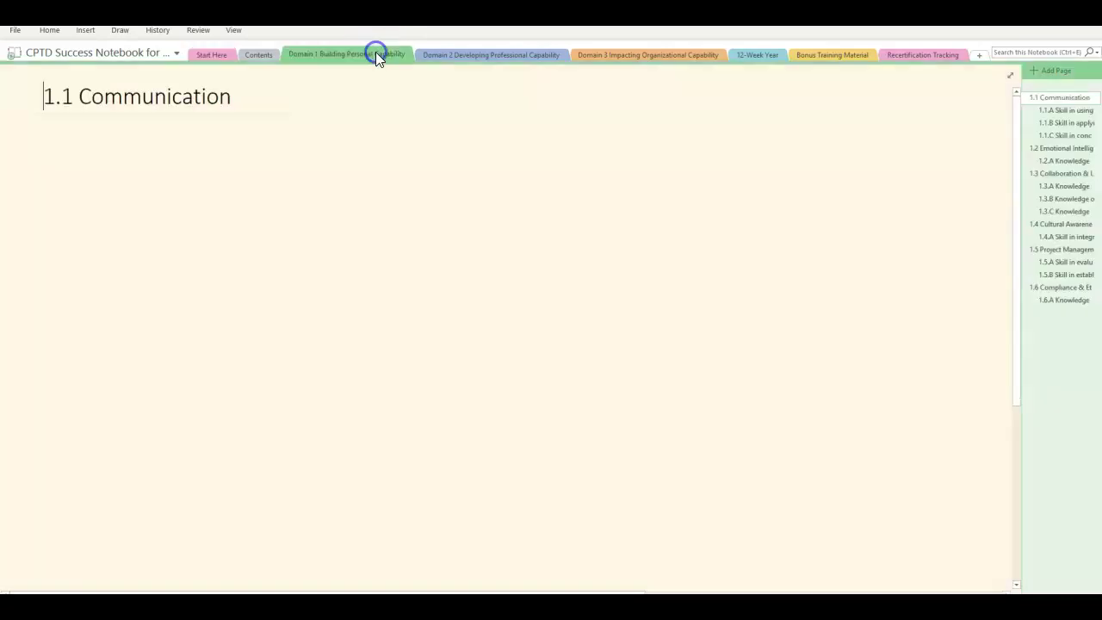
left_click(470, 54)
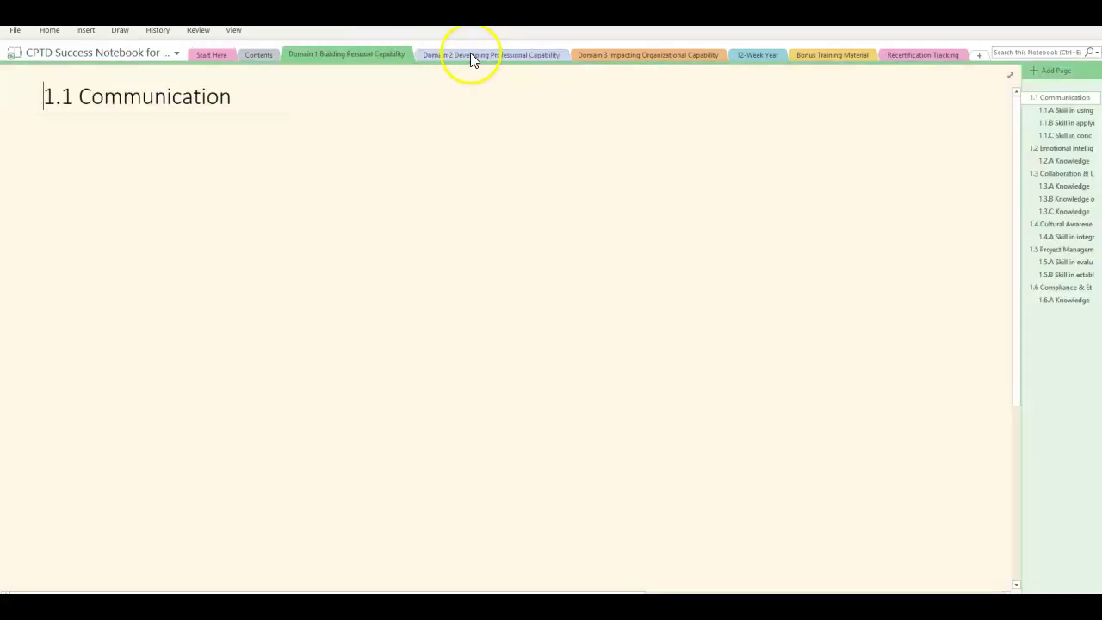
left_click(619, 56)
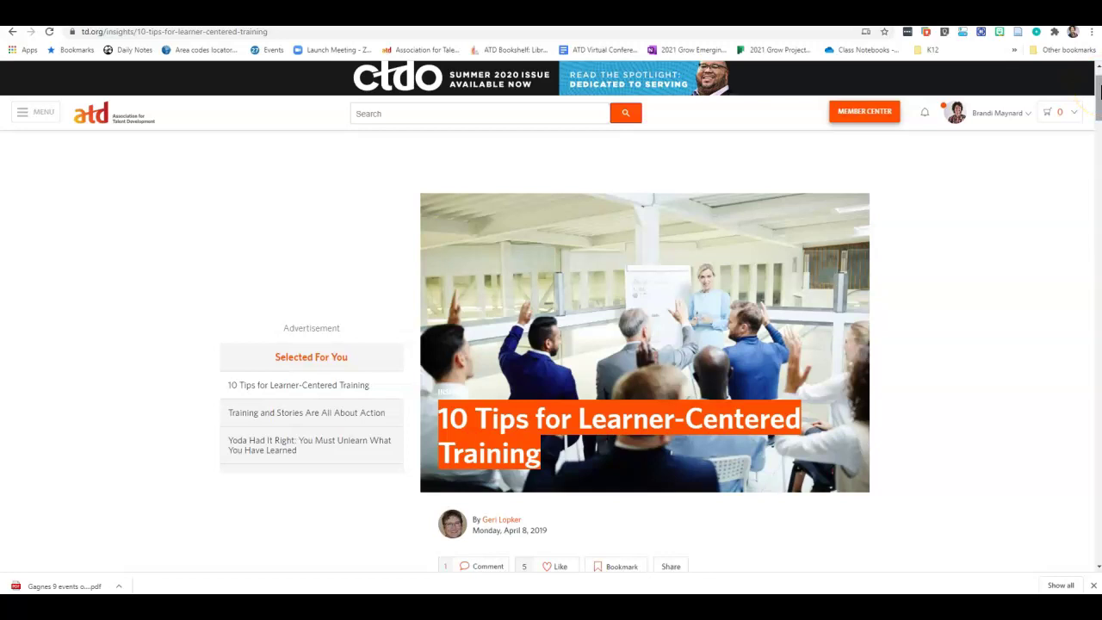
Step: Read through the "10 Tips to Design Learner-Centered Training" infographic in the ATD article
left_click(1097, 86)
left_click_drag(1098, 86, 1098, 142)
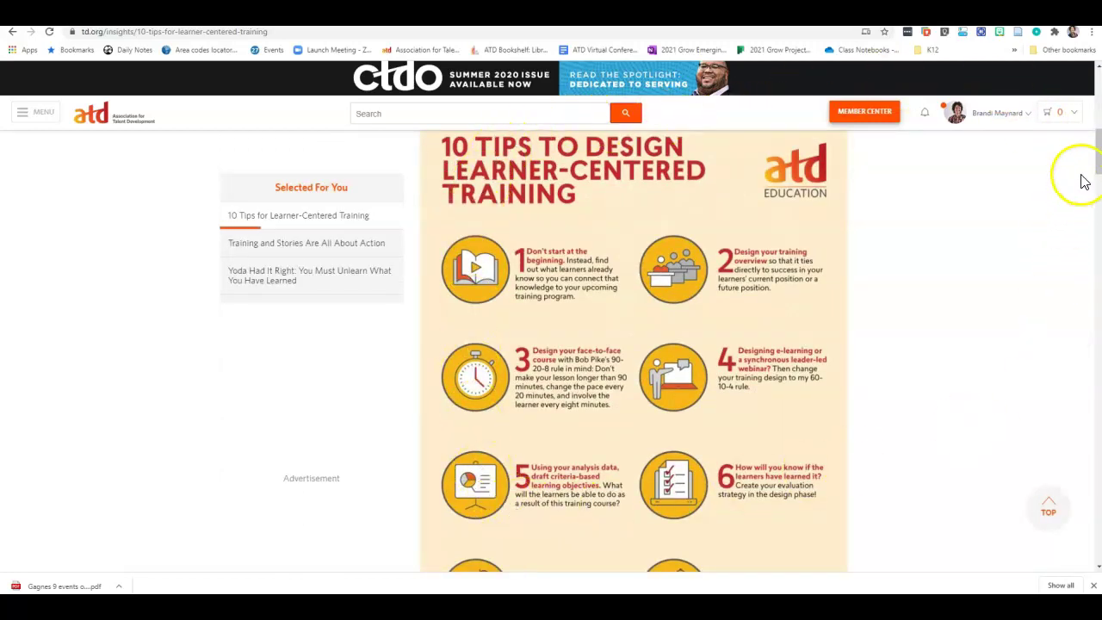
left_click_drag(1097, 164, 1097, 200)
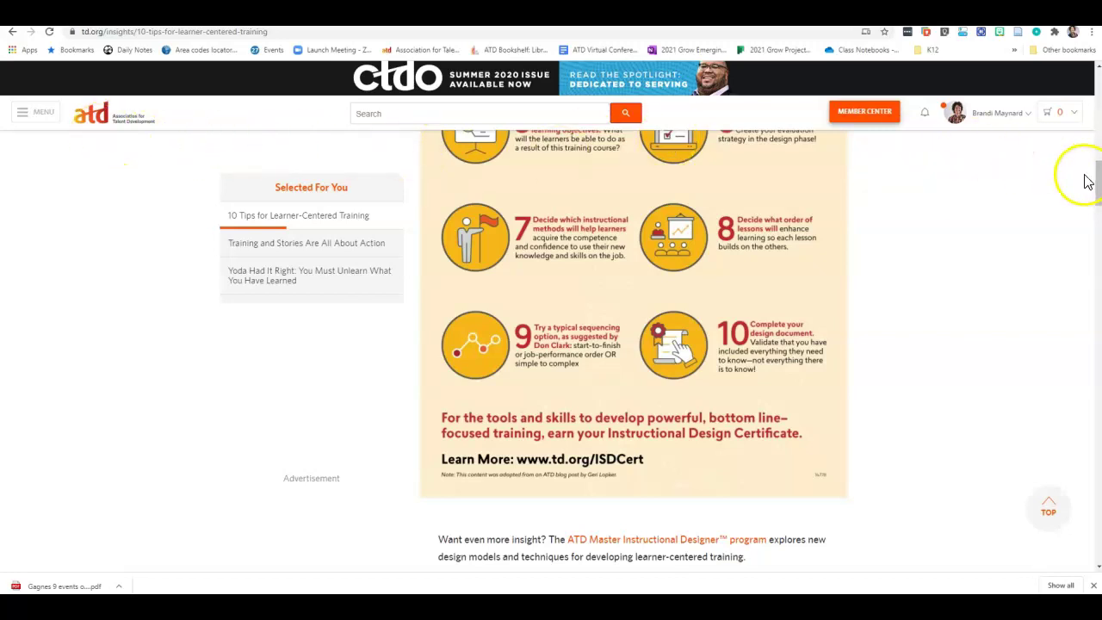
Step: Open the Talent Development Body of Knowledge from the ATD Bookshelf and search the book for "learner-centered"
left_click(61, 10)
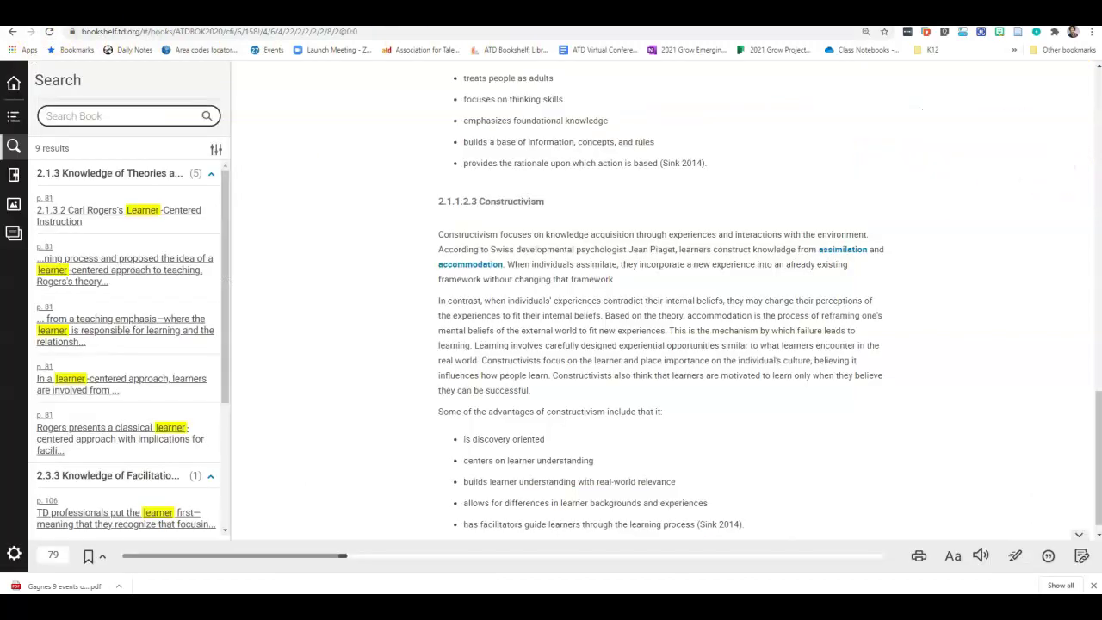
left_click(14, 86)
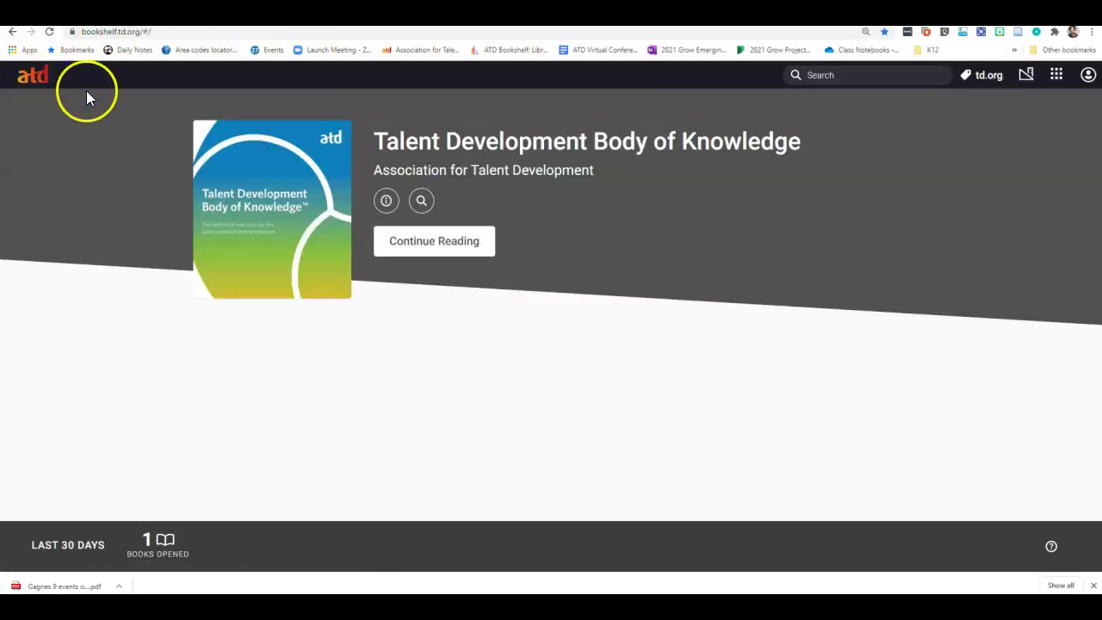
left_click(429, 251)
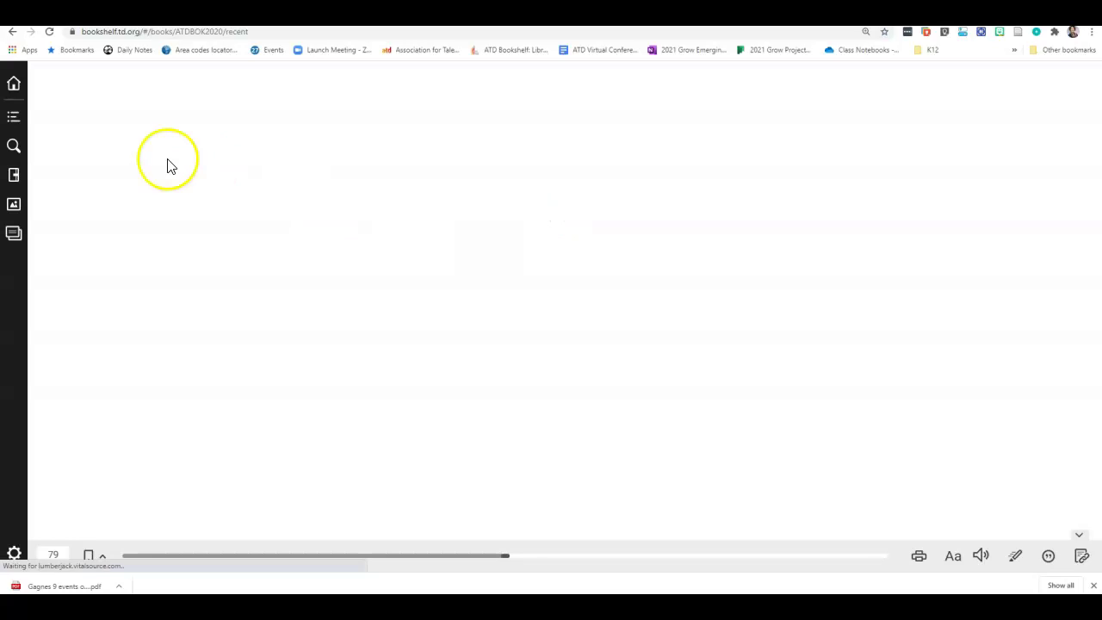
left_click(15, 148)
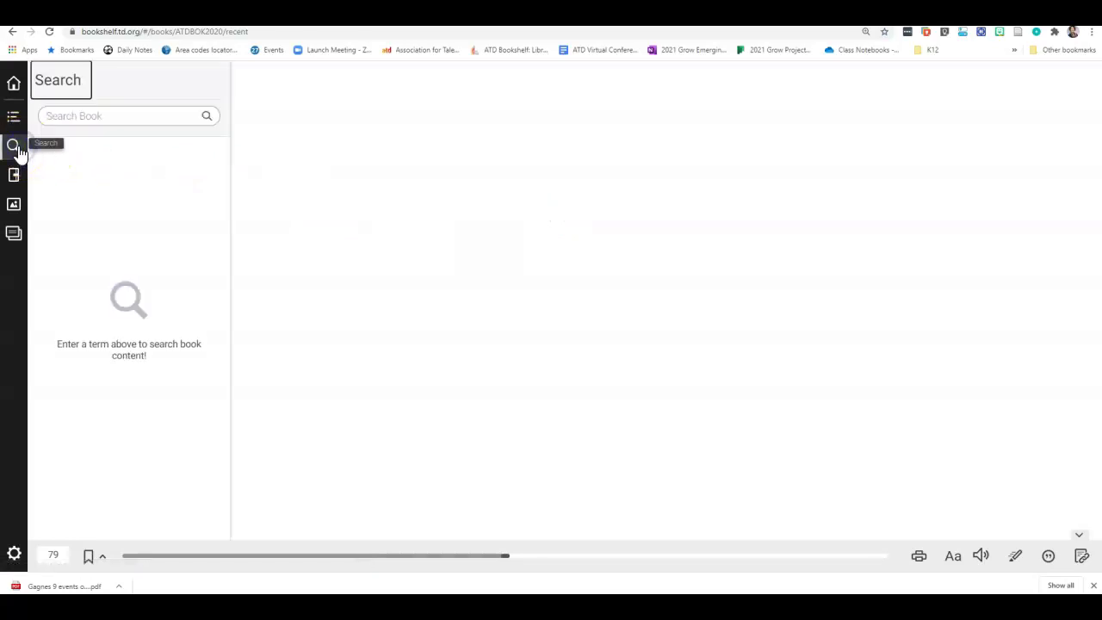
left_click(81, 116)
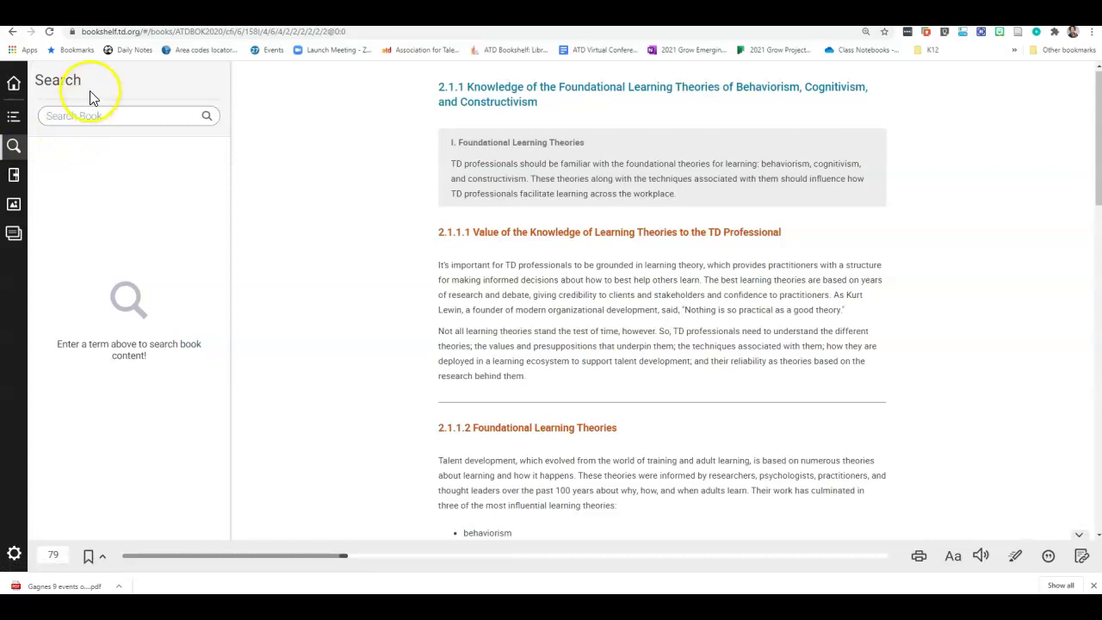
left_click(92, 114)
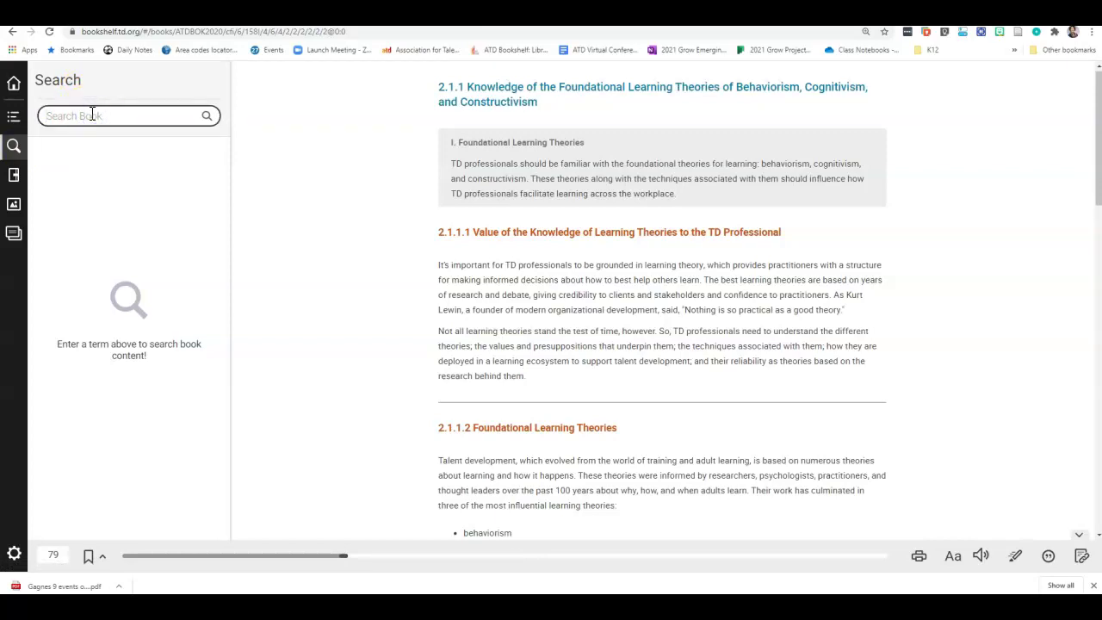
type("learner-centered")
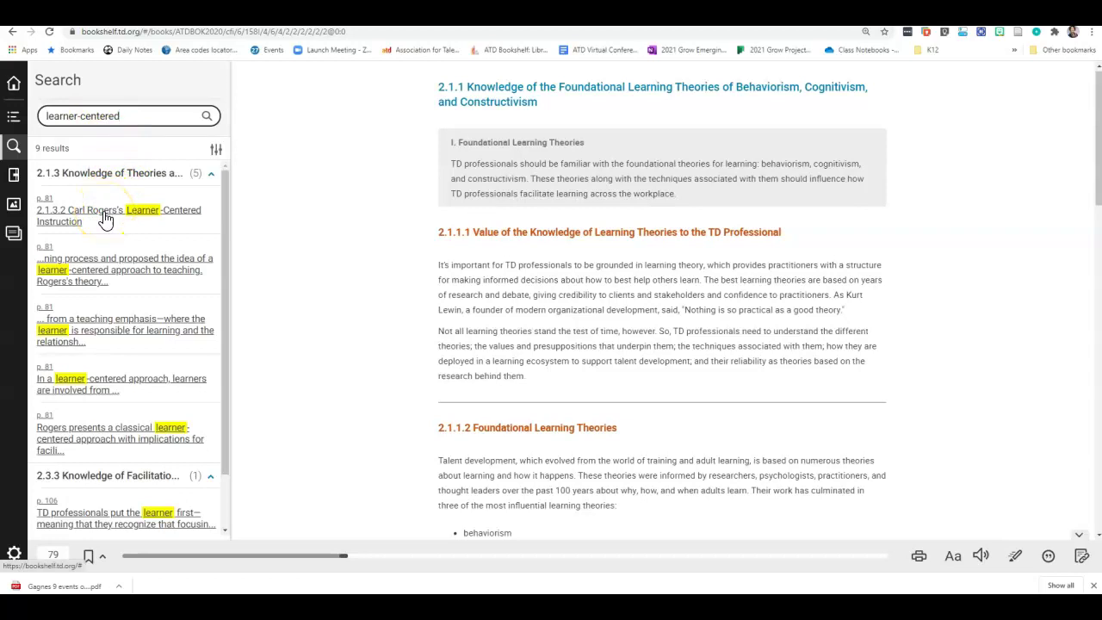
Step: Open the search result for section 2.1.3.2, Carl Rogers's Learner-Centered Instruction, and review it with the preceding text
left_click(103, 217)
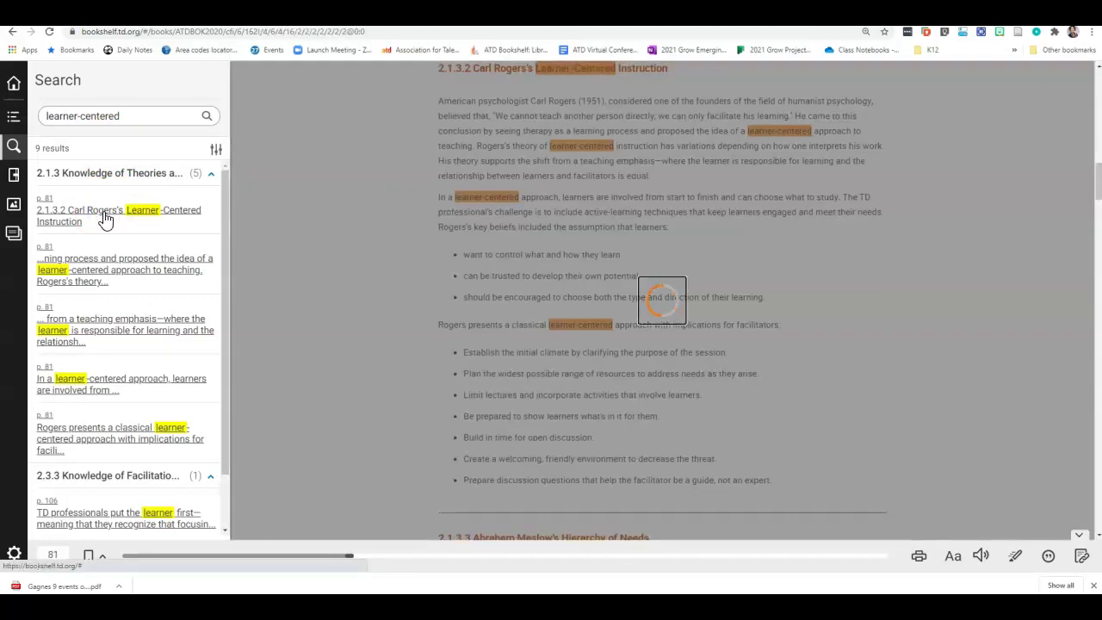
left_click(398, 222)
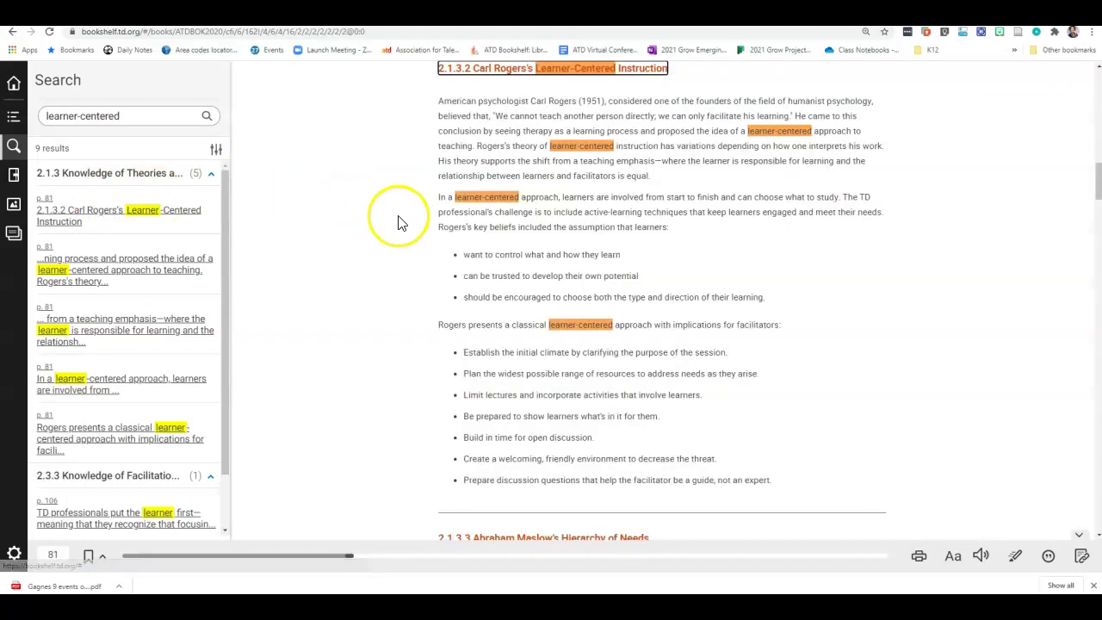
scroll(399, 222, "up", 5)
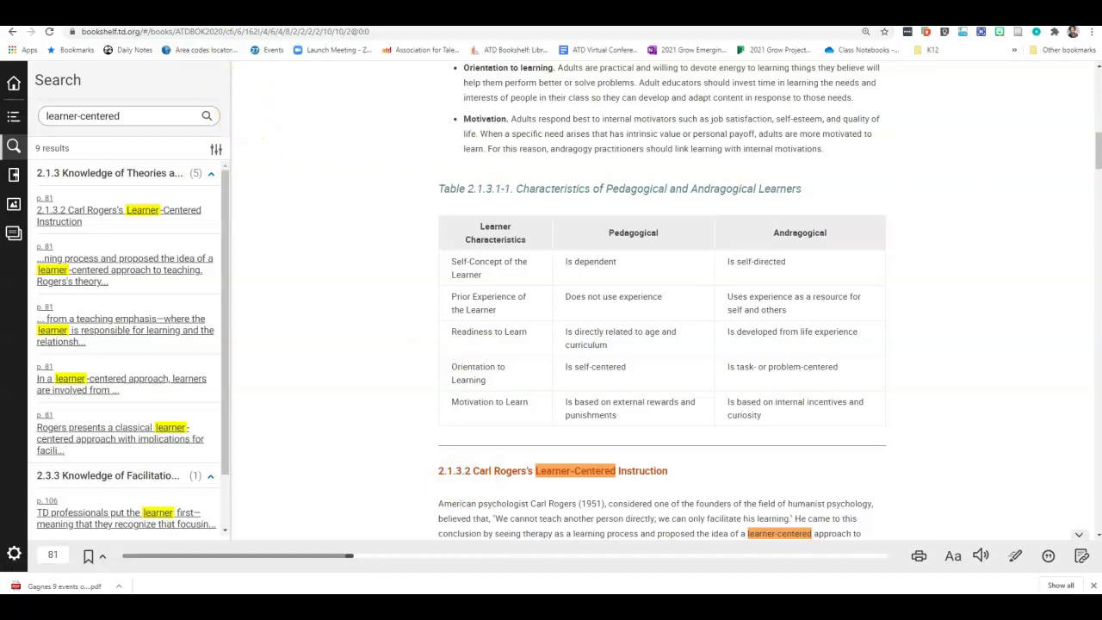
Step: Copy the web address of the ATD article on learner-centered training and switch to the OneNote notebook
left_click(198, 19)
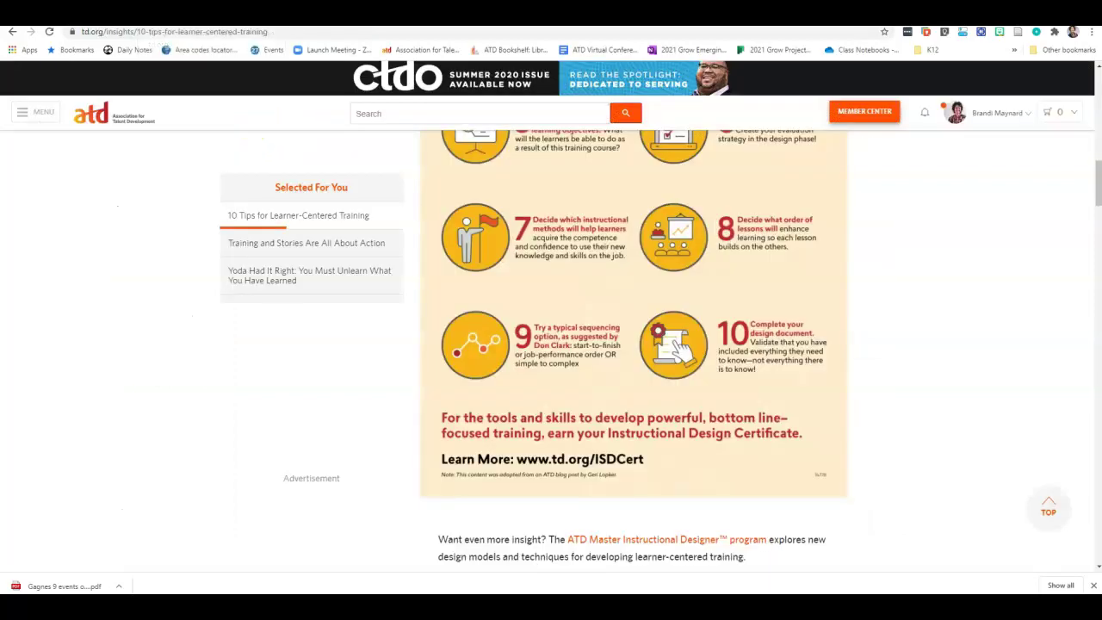
left_click(185, 32)
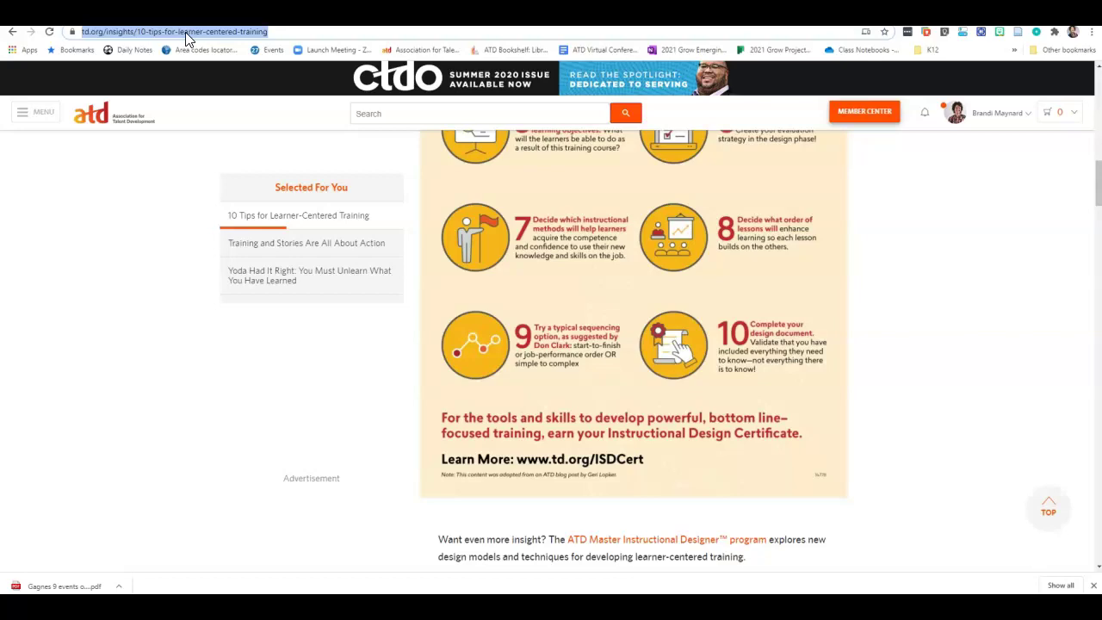
key("alt+Tab")
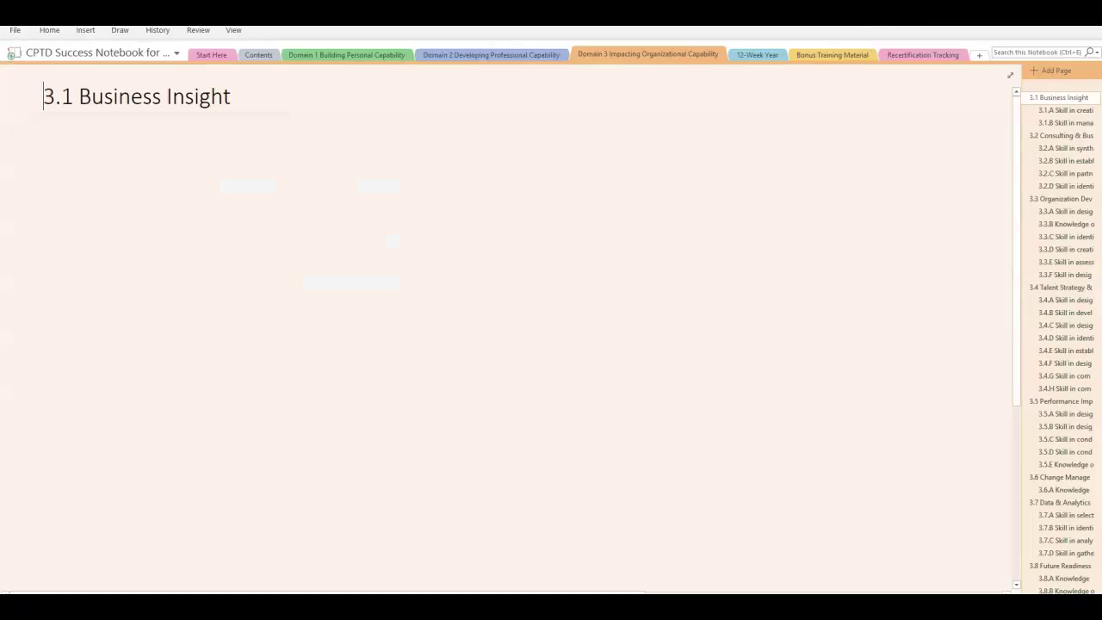
Step: Open the 2.1.A page on theories and models of adult learning from the notebook's table of contents
left_click(222, 54)
left_click(251, 54)
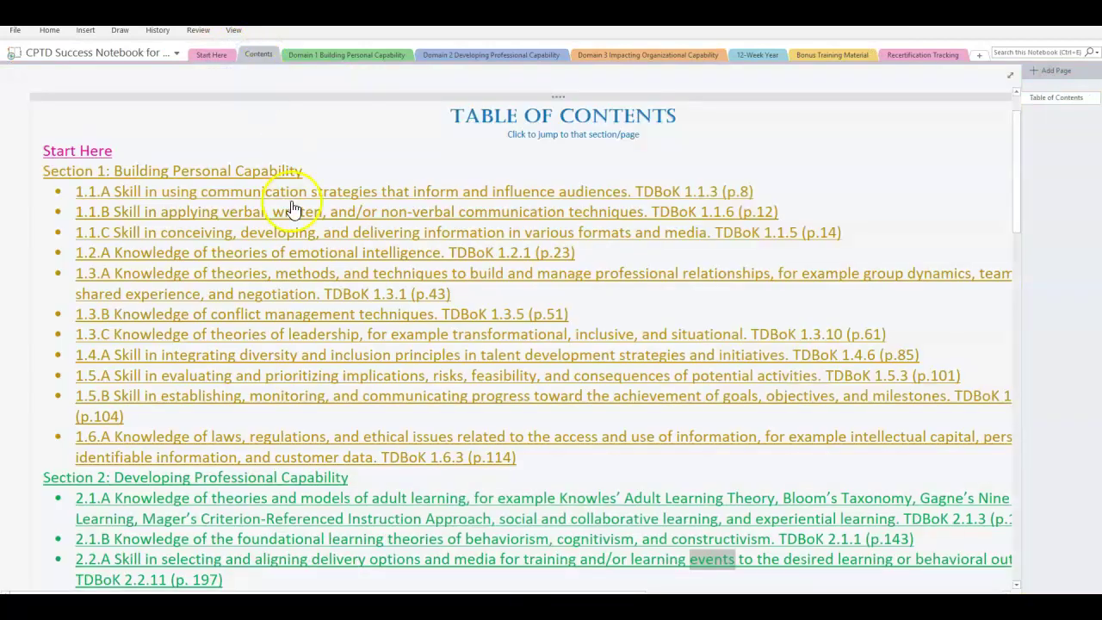
left_click(123, 519)
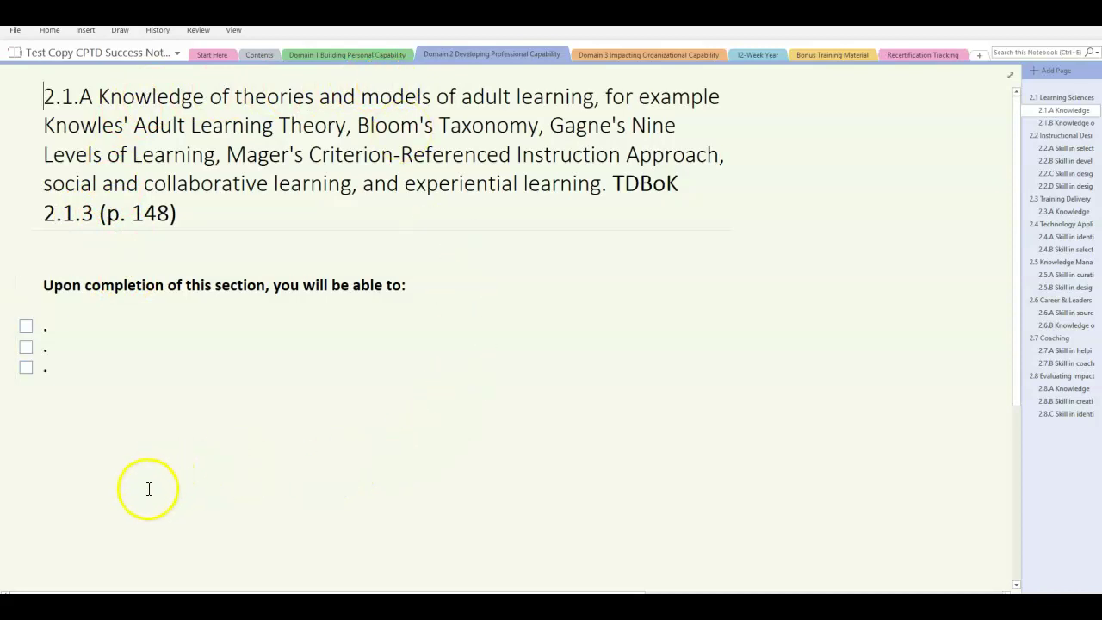
Step: Below the checkboxes, paste the article link and add "ATD Article on the 10 Tips for Learner Centered Instruction based on the work of Carl Rogers."
left_click(24, 501)
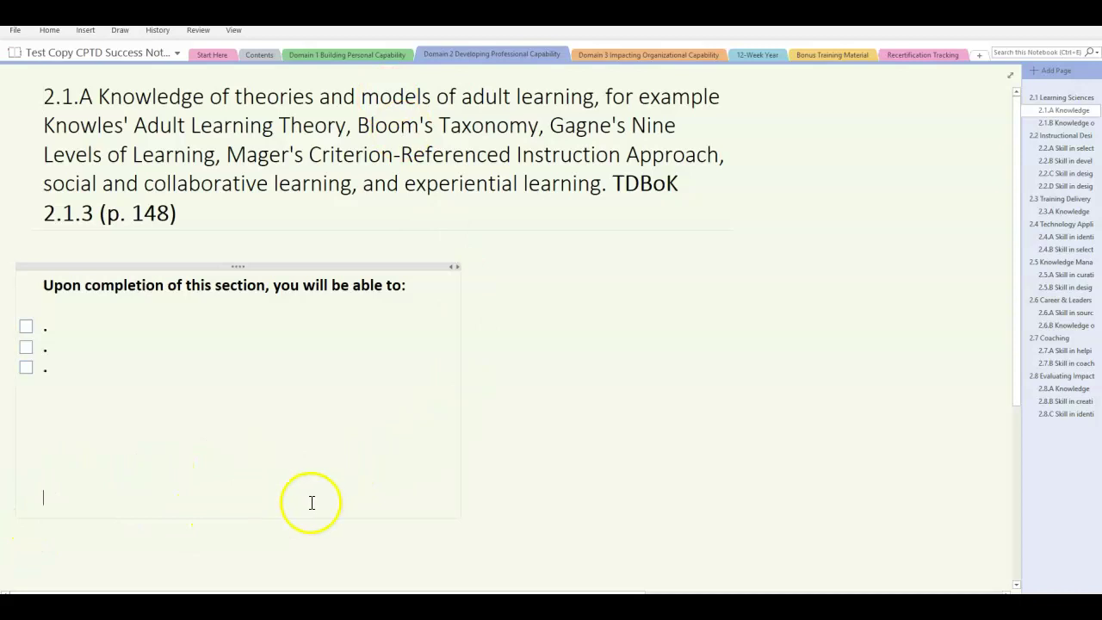
type("https://www.td.org/insights/10-tips-for-learner-centered-training ATD Article on the 10 Tips for Learner Centered Instruction based on the work of Carl Rogers.")
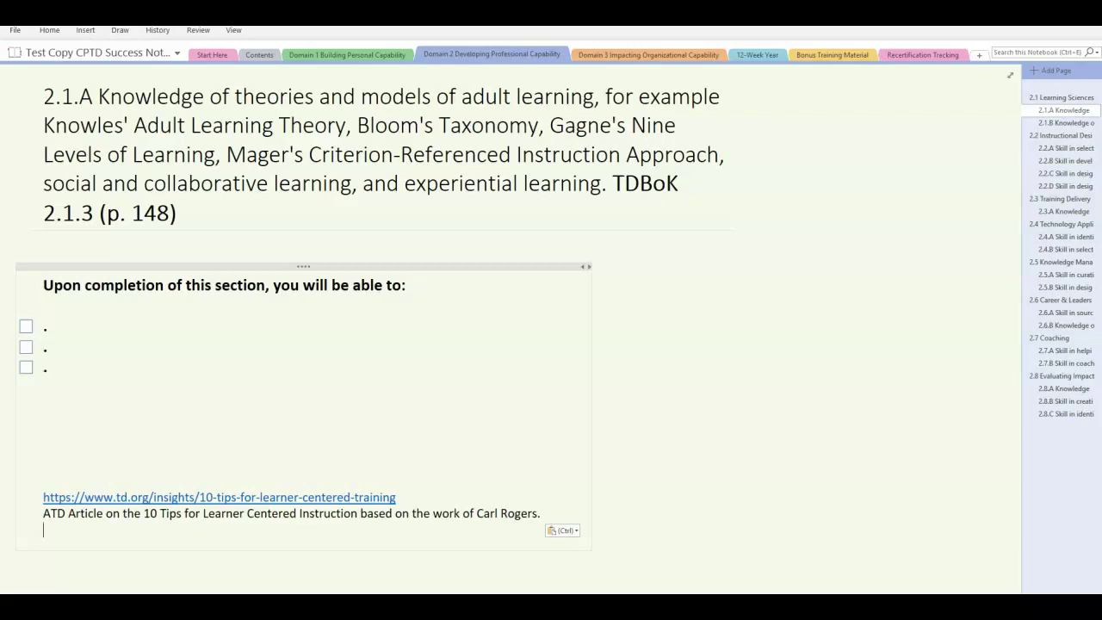
Step: Copy the 10 Tips infographic image from the browser and paste it under the article note on the 2.1.A page
key("alt+Tab")
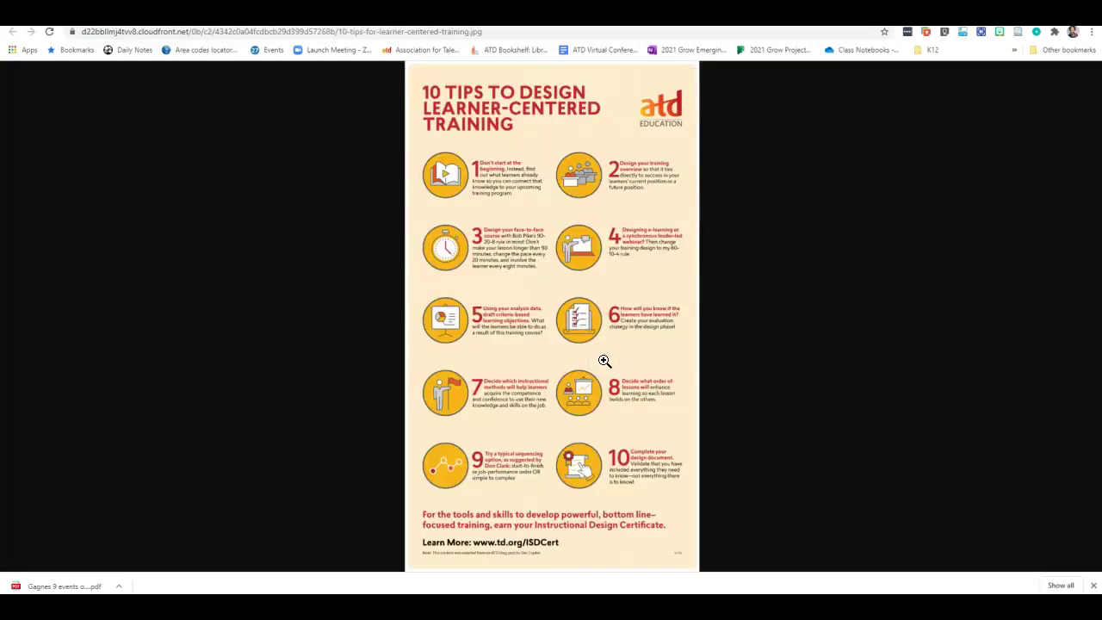
right_click(531, 300)
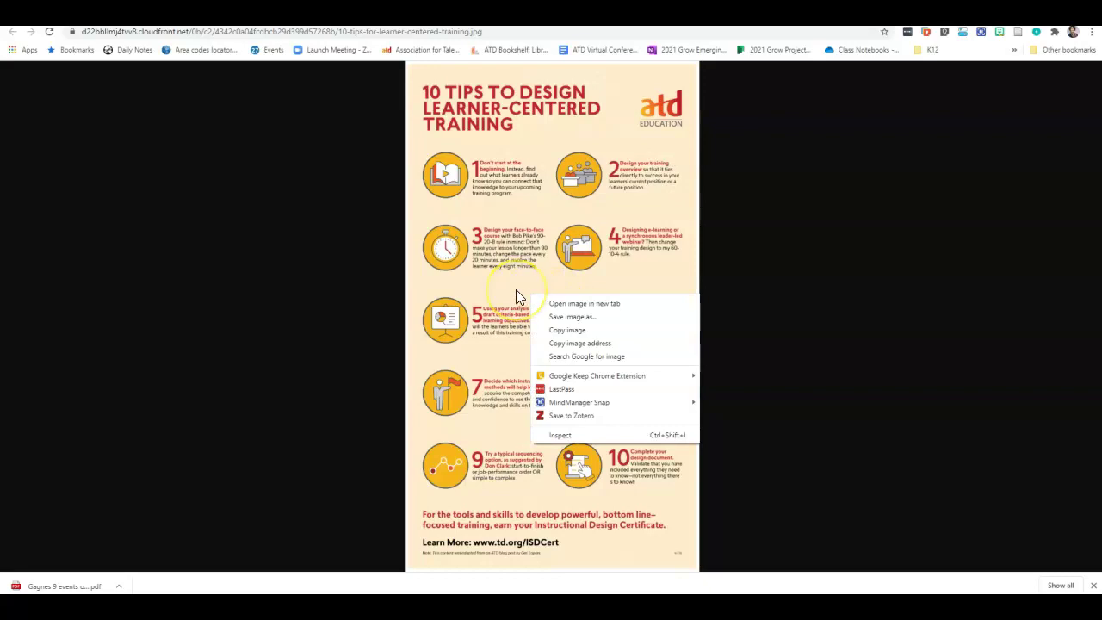
left_click(558, 333)
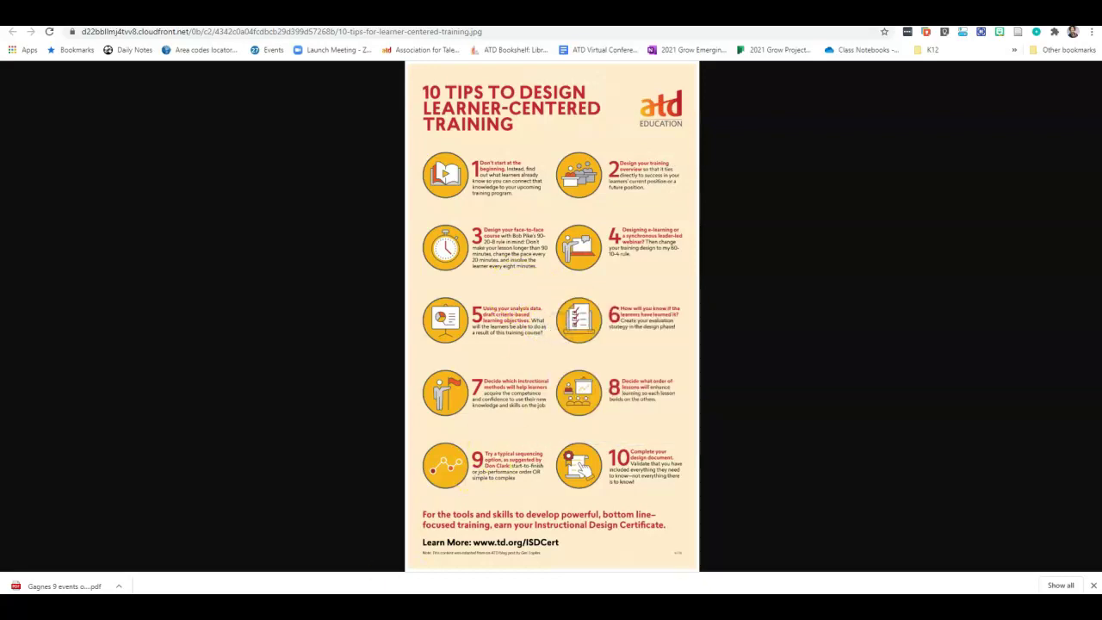
key("alt+Tab")
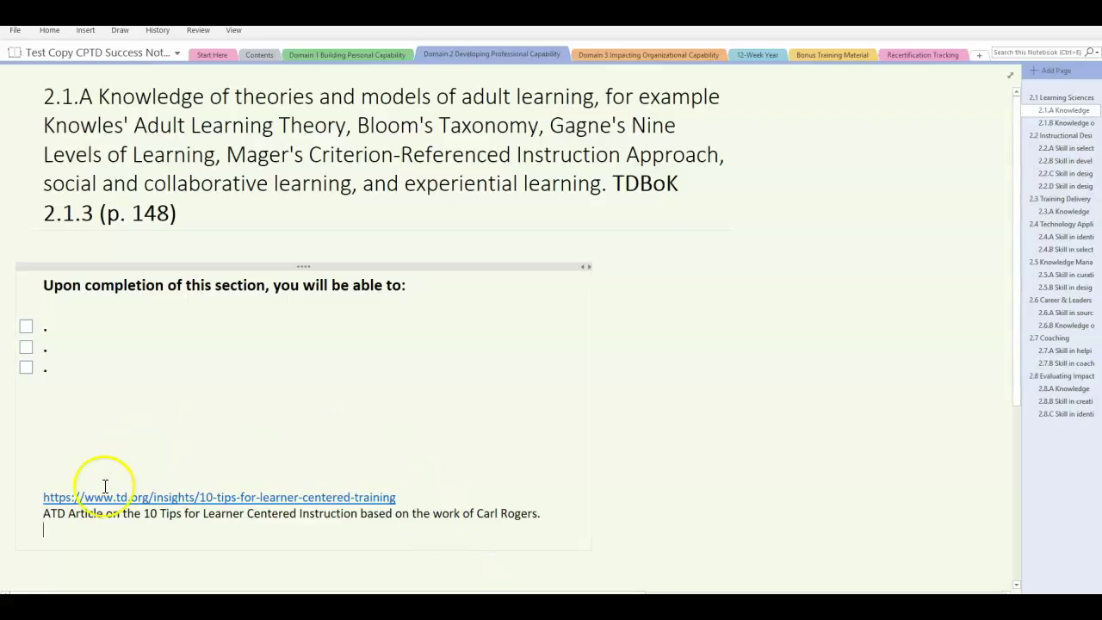
key("ctrl+v")
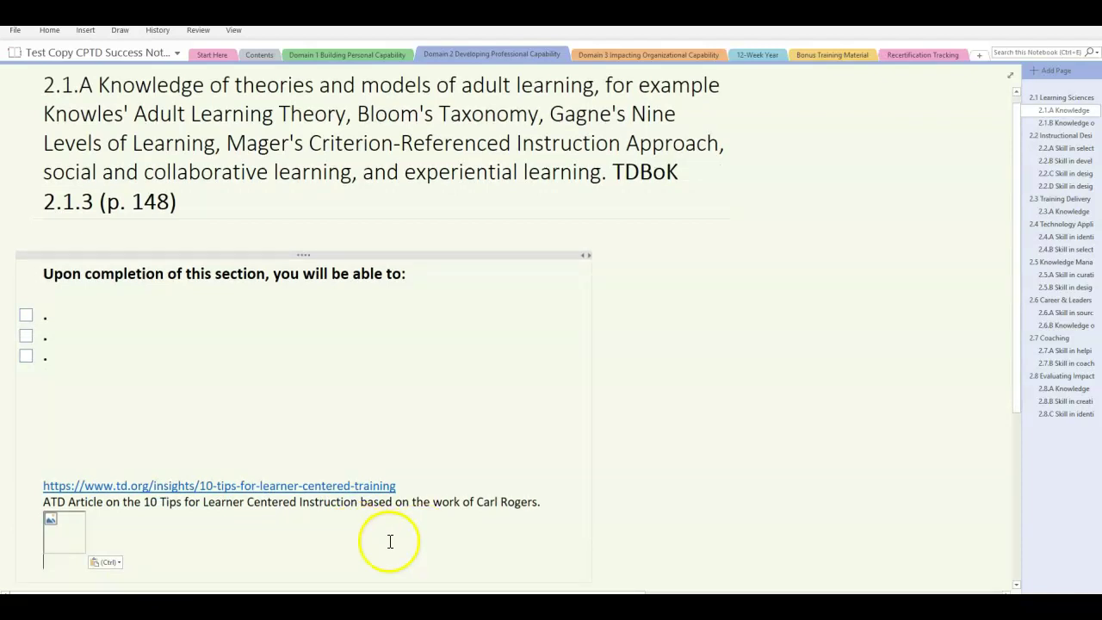
Step: Review the 2.1.A page with its infographic, article link, note and objectives checklist
left_click(645, 521)
scroll(671, 411, "down", 5)
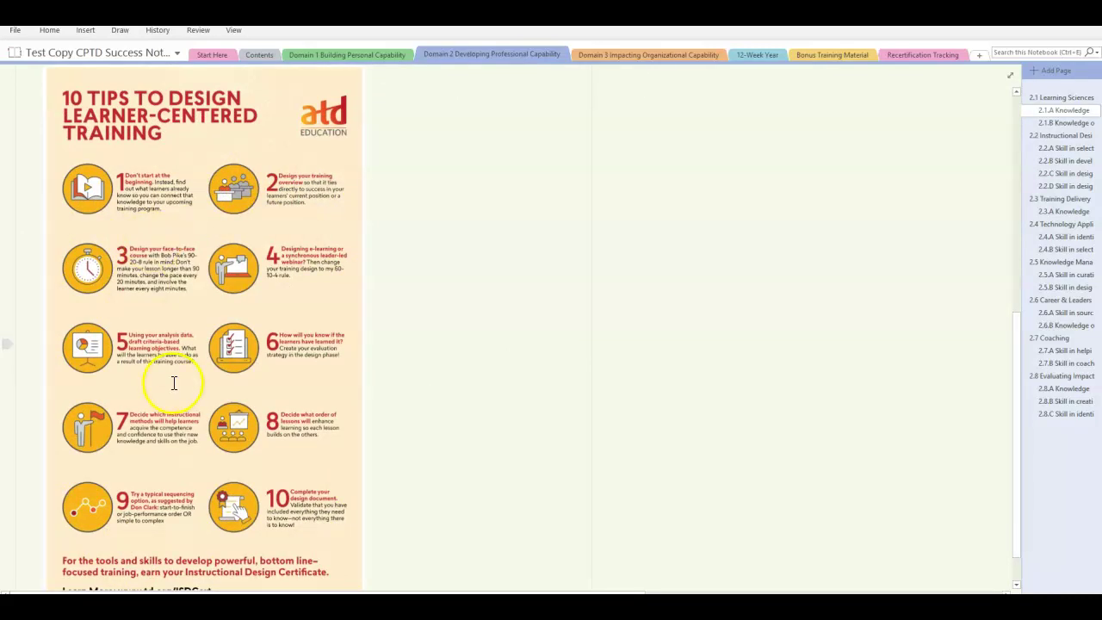
scroll(177, 285, "up", 3)
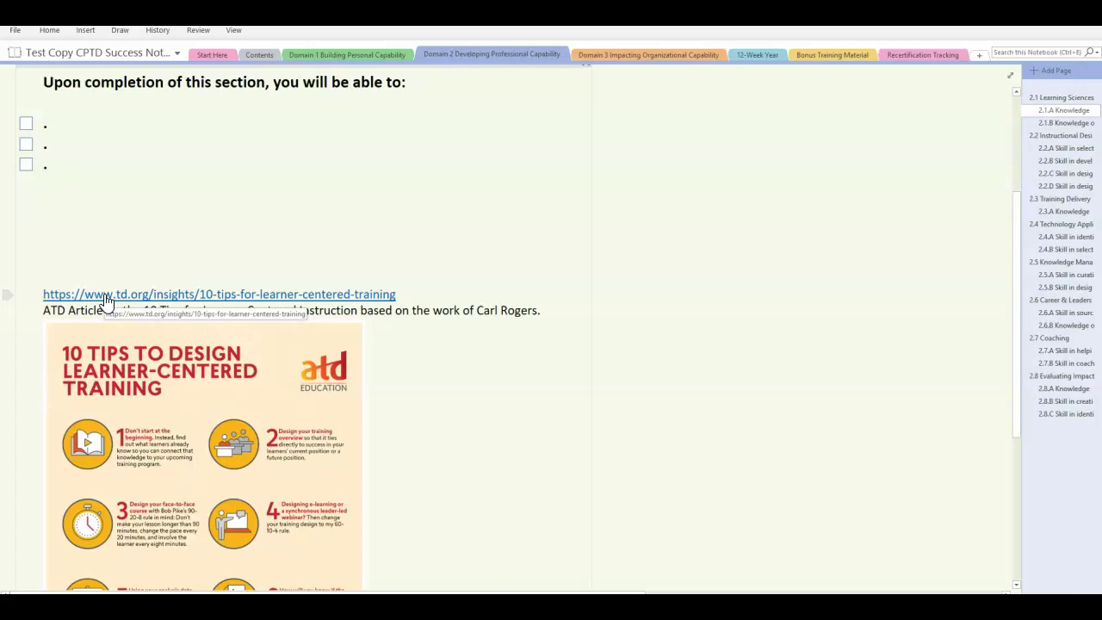
left_click(162, 379)
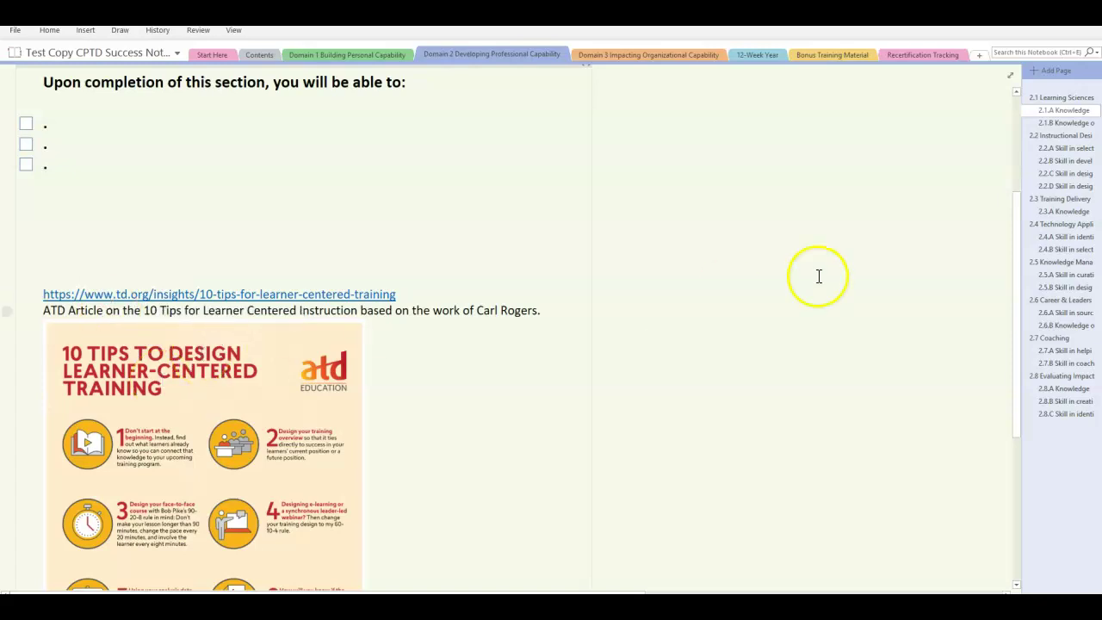
scroll(754, 205, "up", 3)
scroll(754, 204, "up", 1)
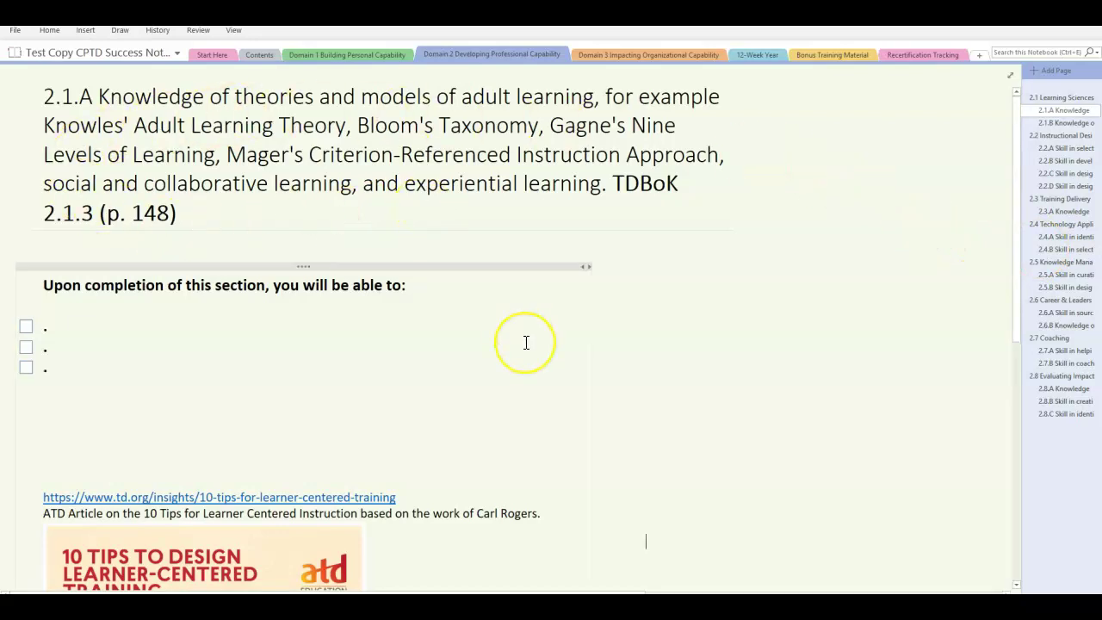
scroll(523, 342, "down", 2)
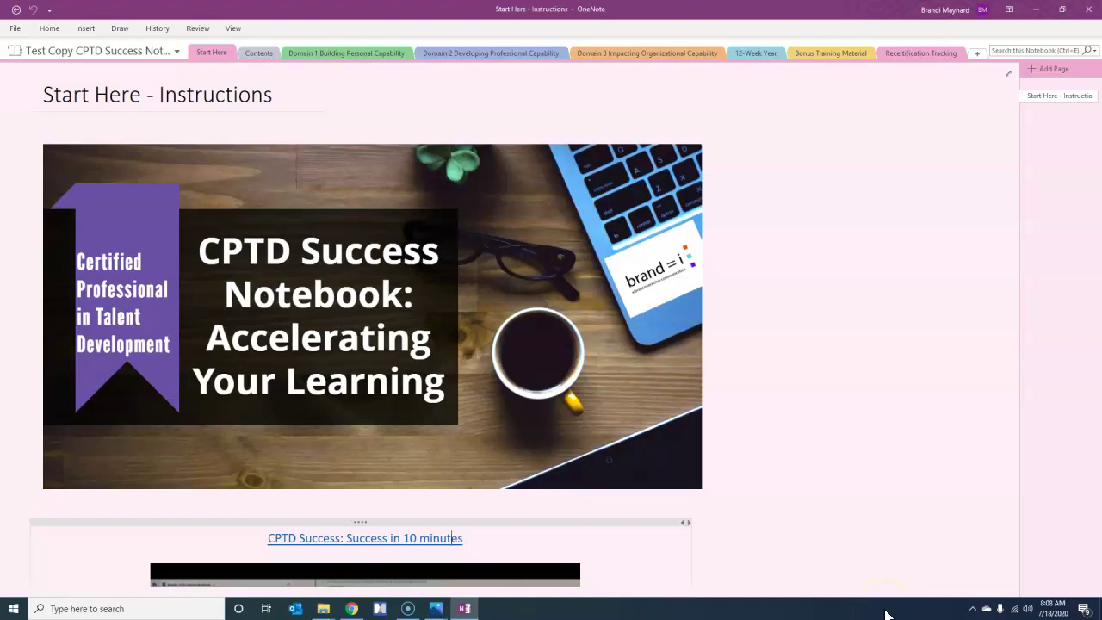
Step: Switch to Chrome and load the CPTD Success Notebook purchase page at tinyurl.com/cptdsuccess
left_click(902, 611)
left_click(352, 609)
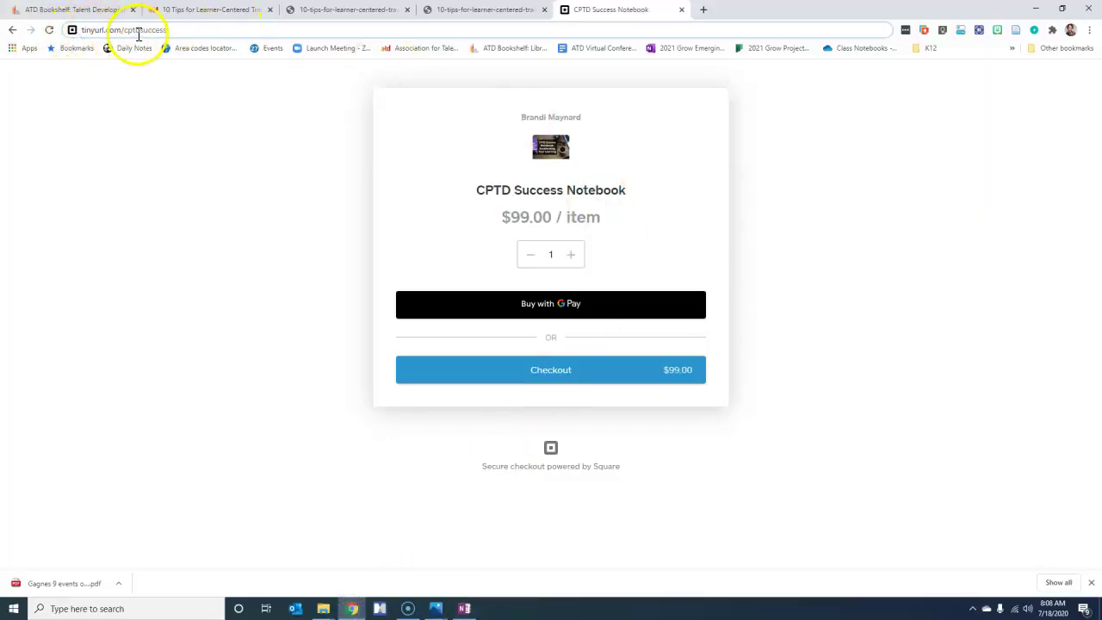
key("Return")
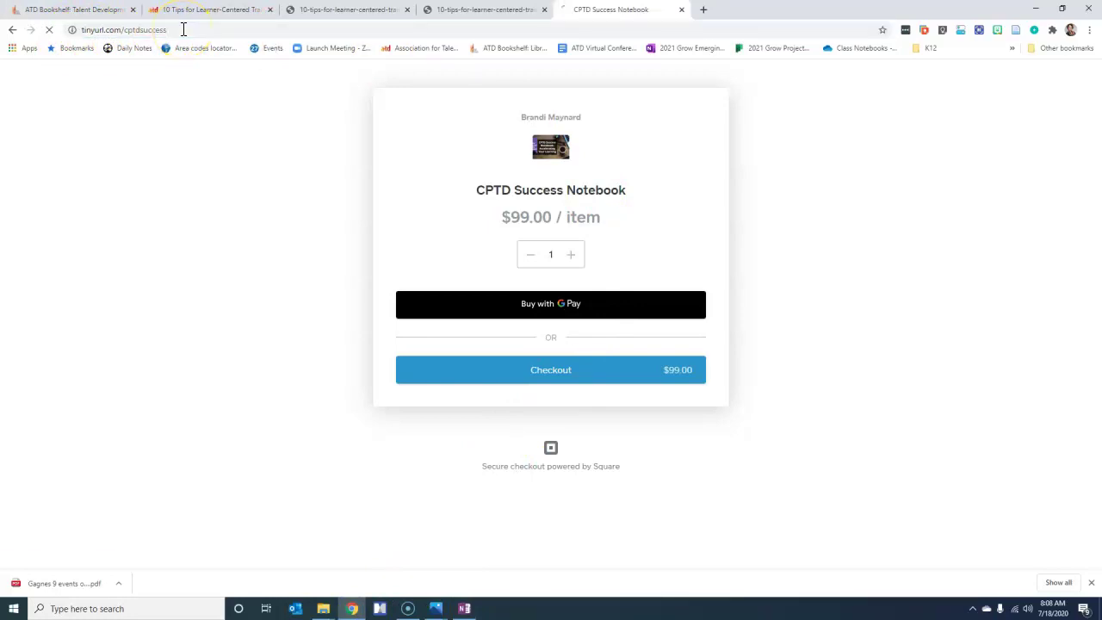